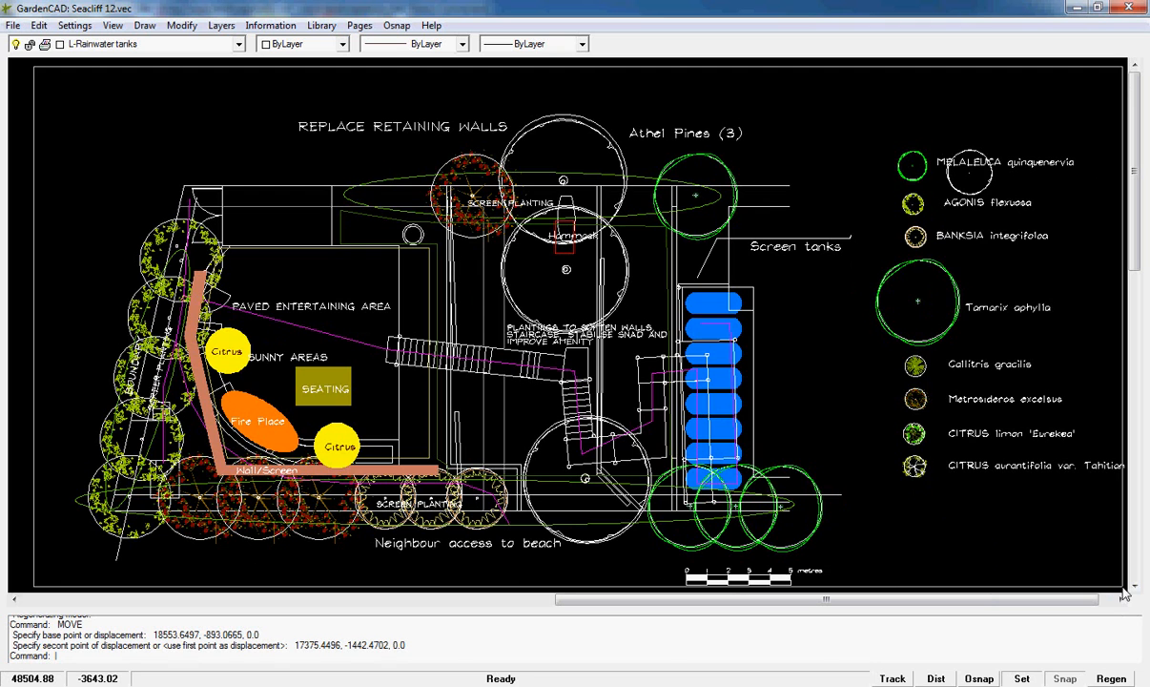
# Select the whole garden plan with its plant legend and scale bar, and convert it to a block named "all".
pyautogui.click(1121, 589)
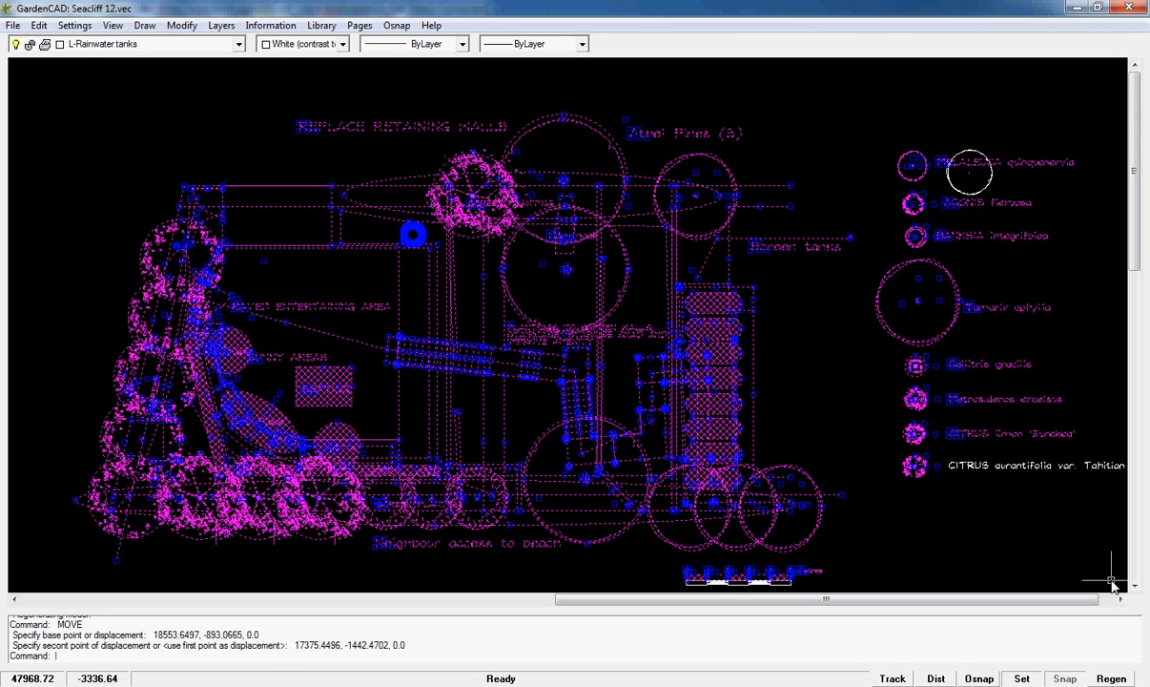
pyautogui.click(1121, 588)
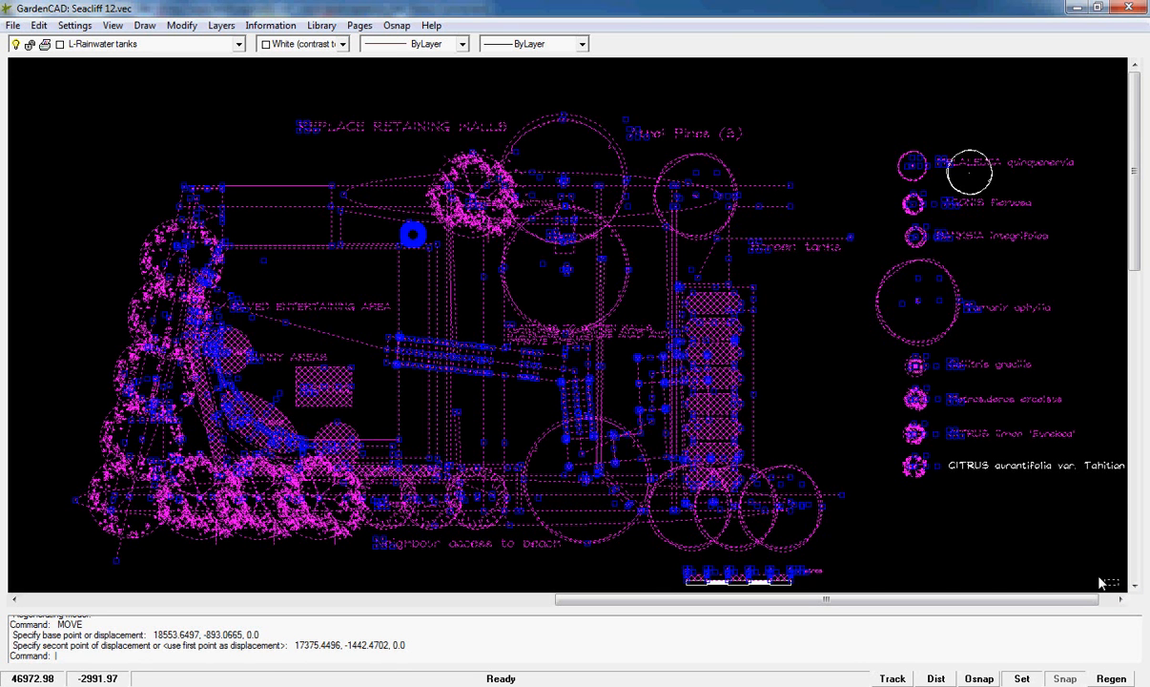
pyautogui.click(99, 83)
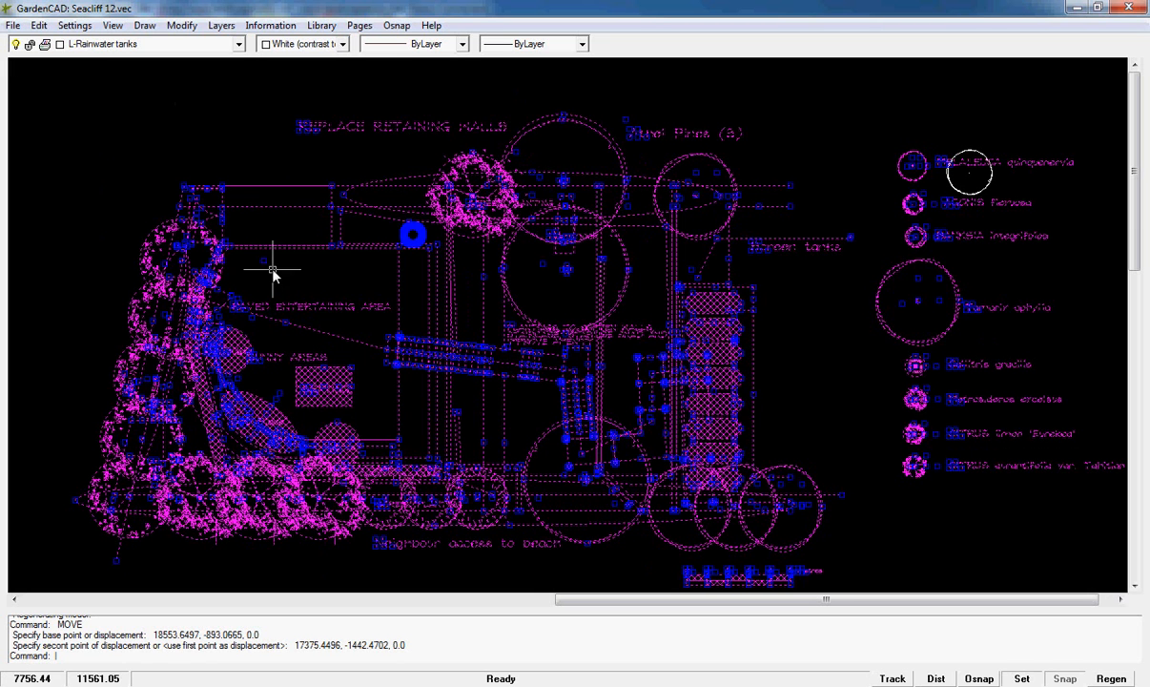
pyautogui.rightClick(306, 254)
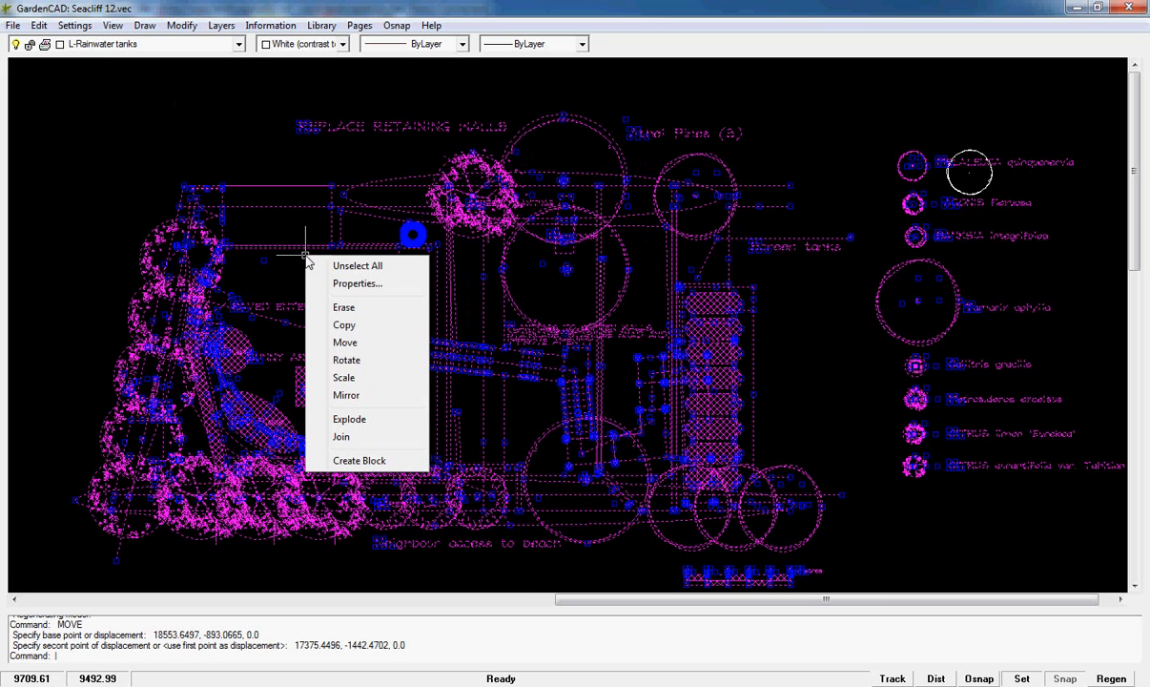
pyautogui.click(359, 460)
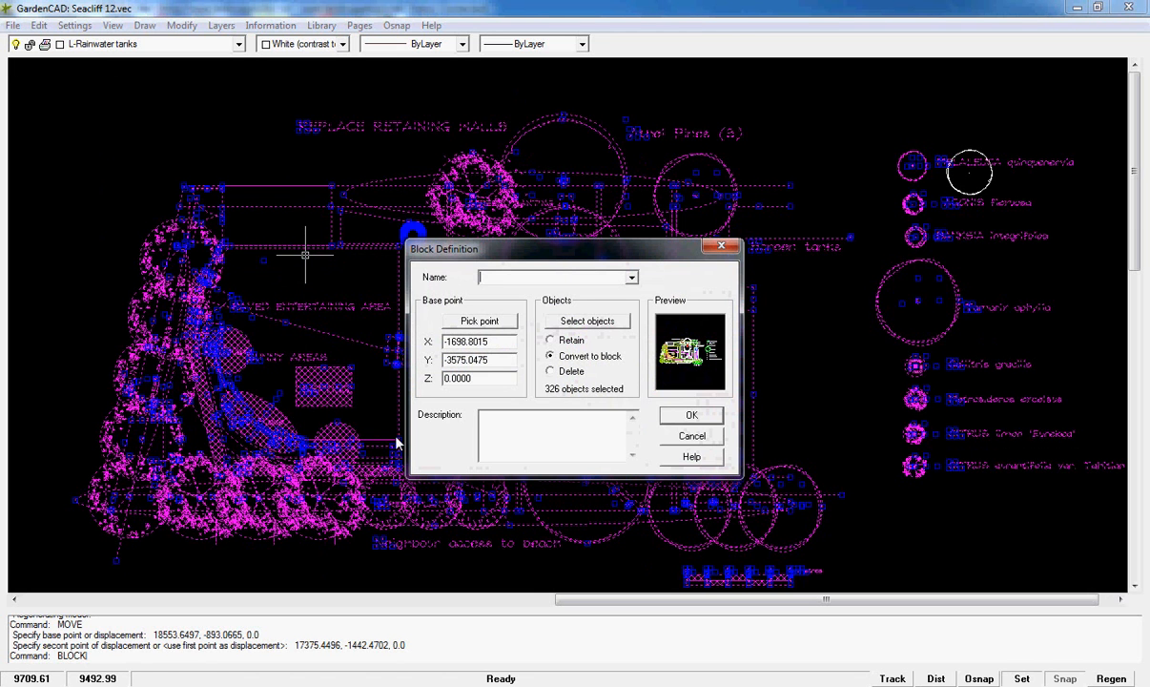
pyautogui.write('all')
pyautogui.click(689, 415)
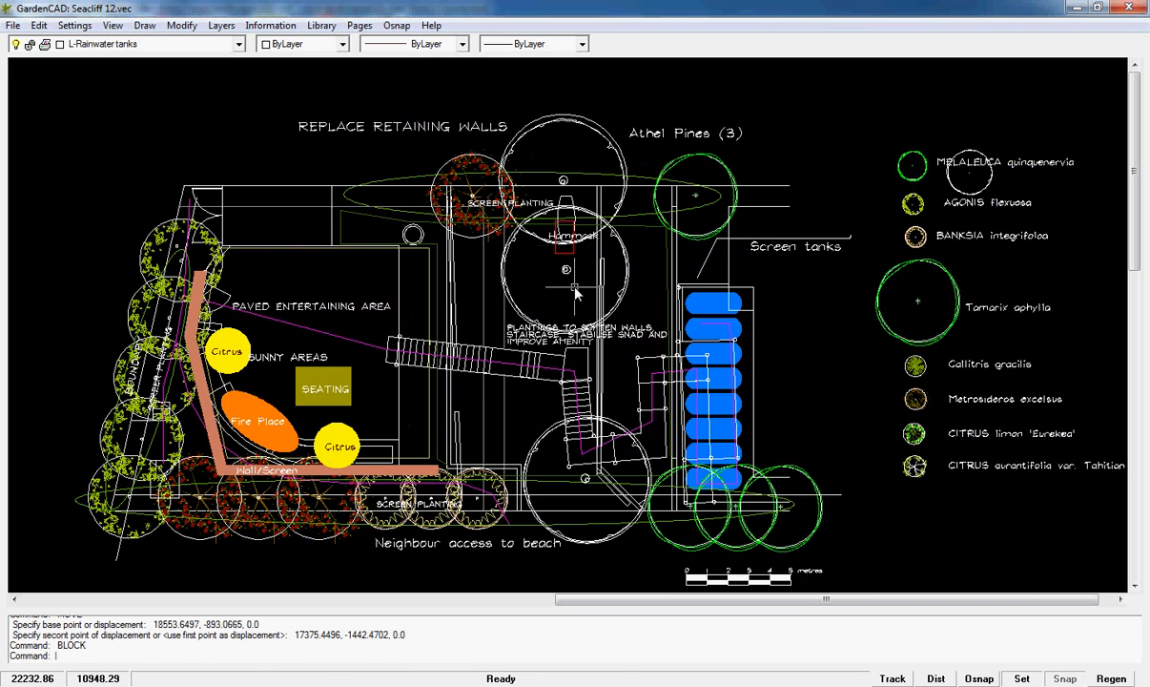
# Create a new drawing page and name it CompleteDesign.
pyautogui.click(358, 26)
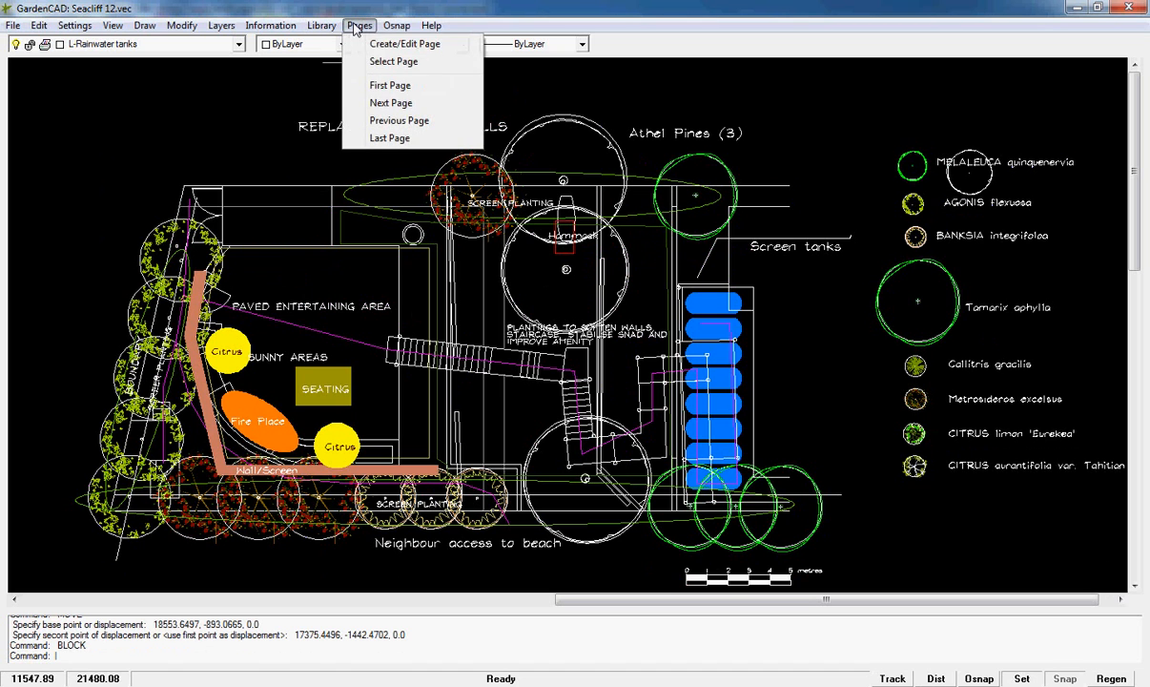
pyautogui.click(389, 48)
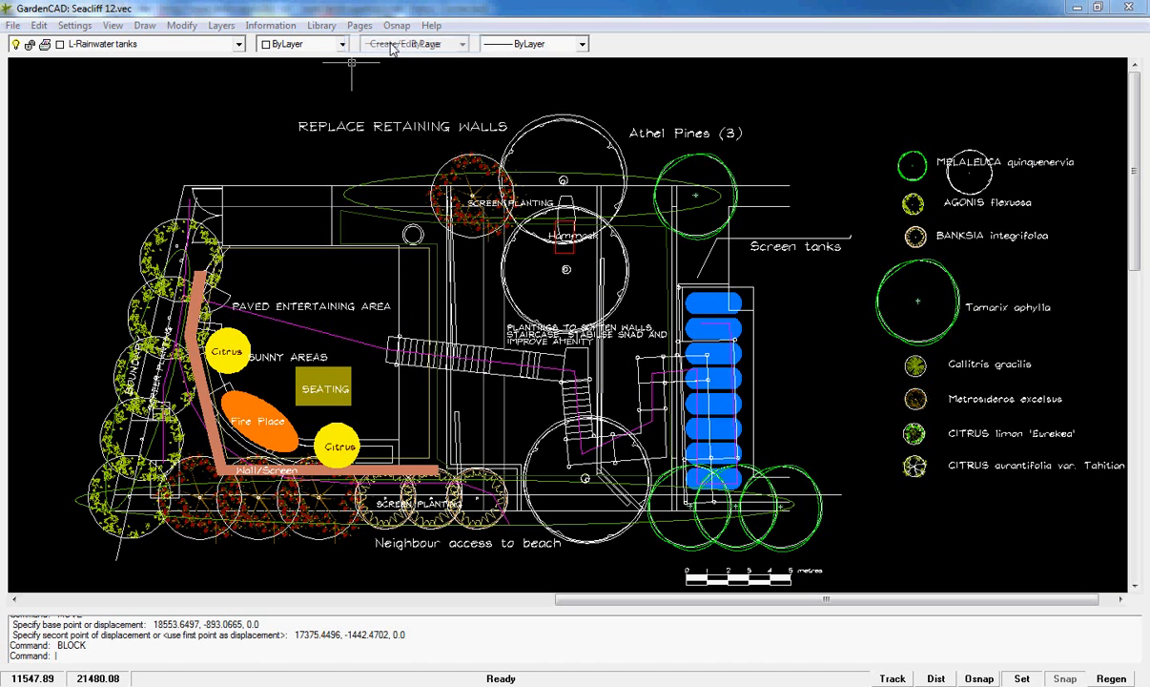
pyautogui.click(589, 269)
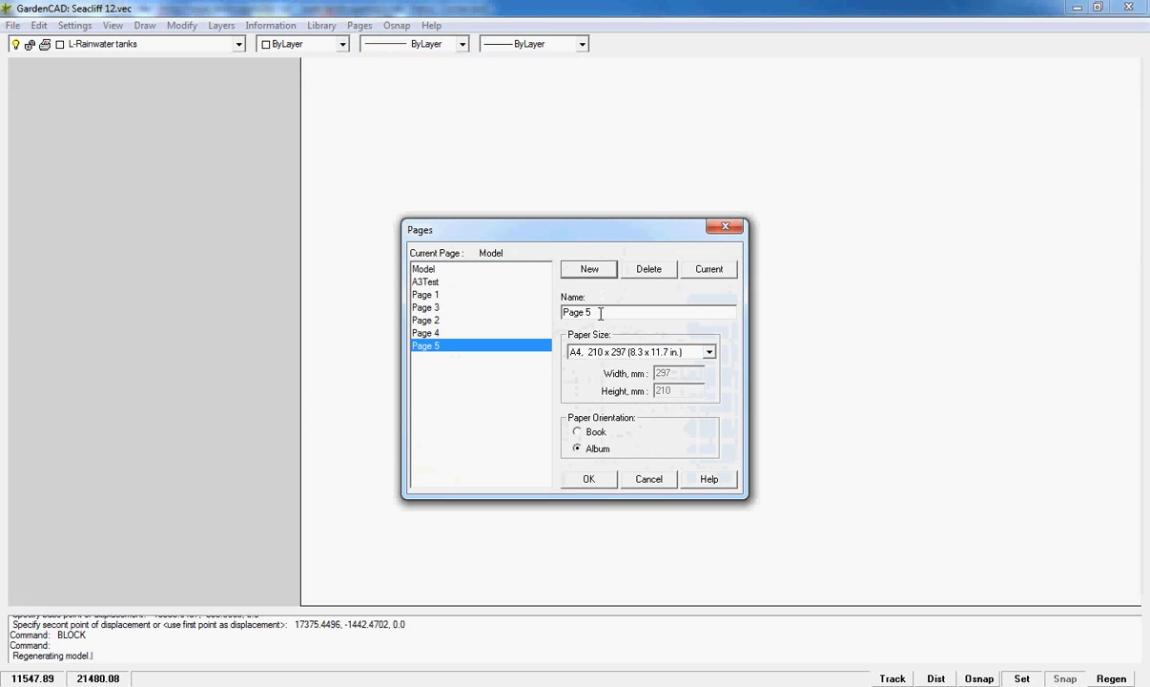
pyautogui.click(601, 313)
pyautogui.press('BackSpace')
pyautogui.press('BackSpace')
pyautogui.press('BackSpace')
pyautogui.press('BackSpace')
pyautogui.press('BackSpace')
pyautogui.press('BackSpace')
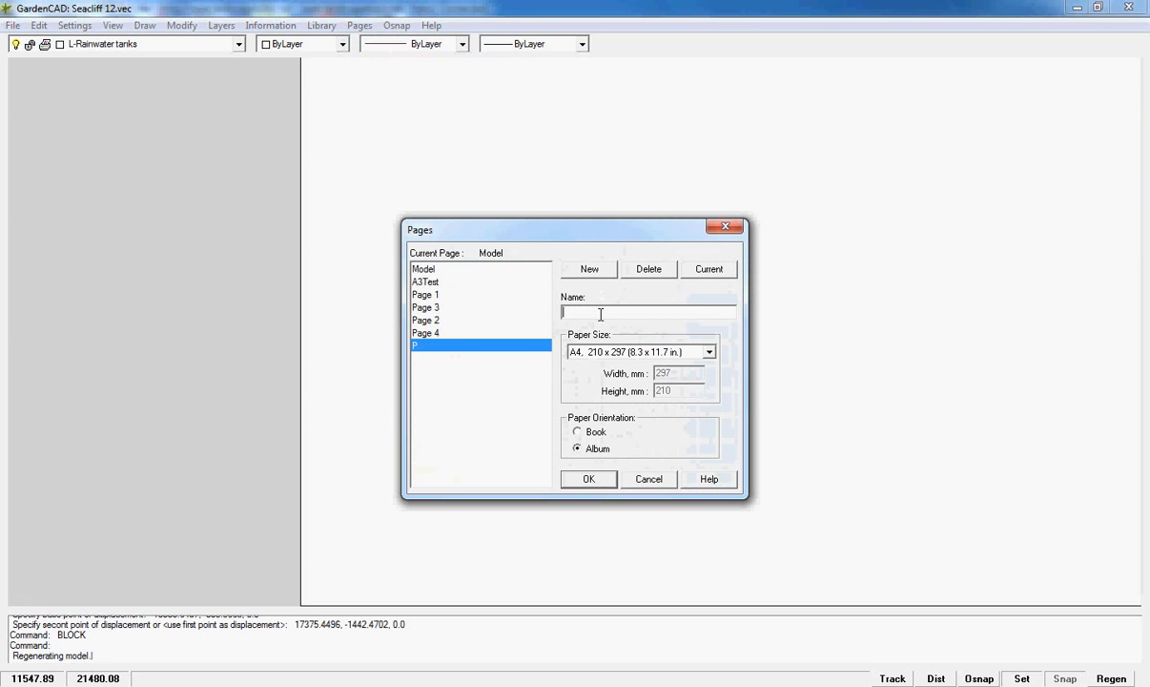
pyautogui.write('Co')
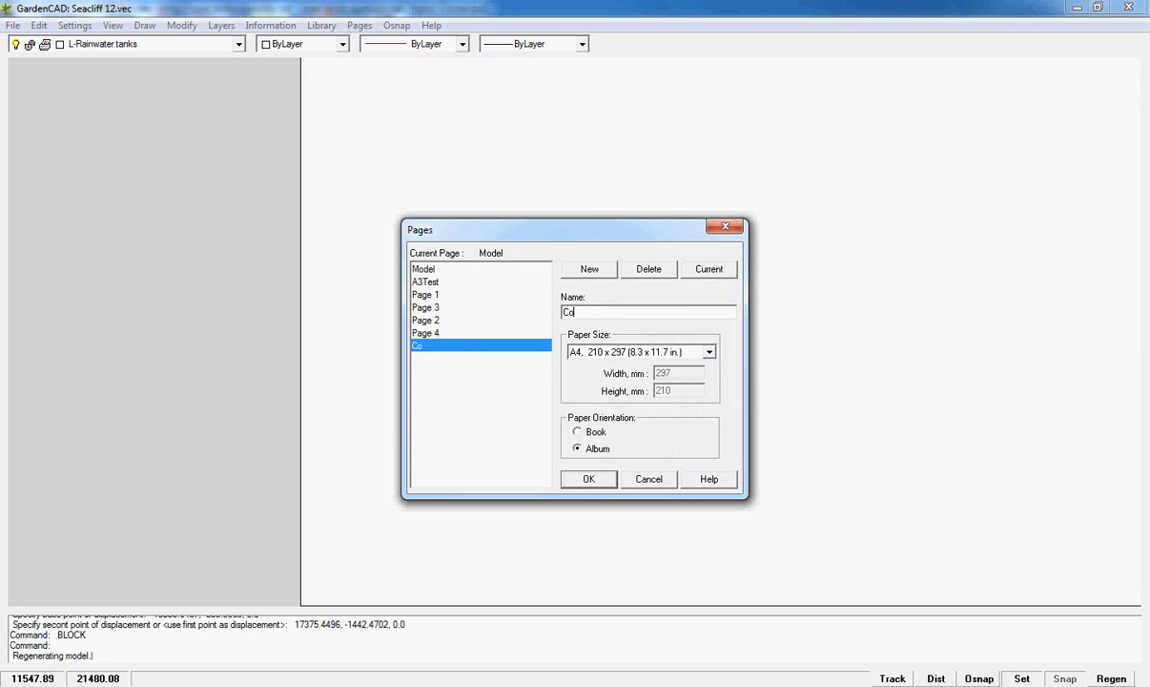
pyautogui.write('mpleteDesign')
# Set the CompleteDesign page's paper size to A2, 420 x 594, and accept the page settings.
pyautogui.click(709, 352)
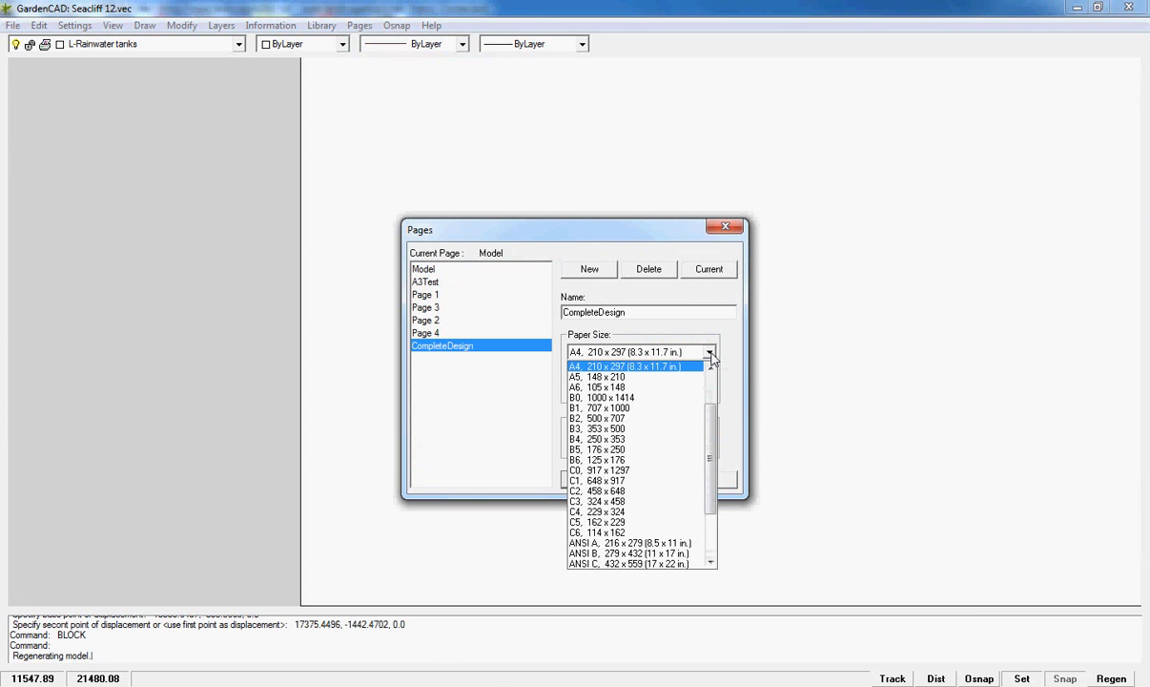
pyautogui.scroll(2, 683, 434)
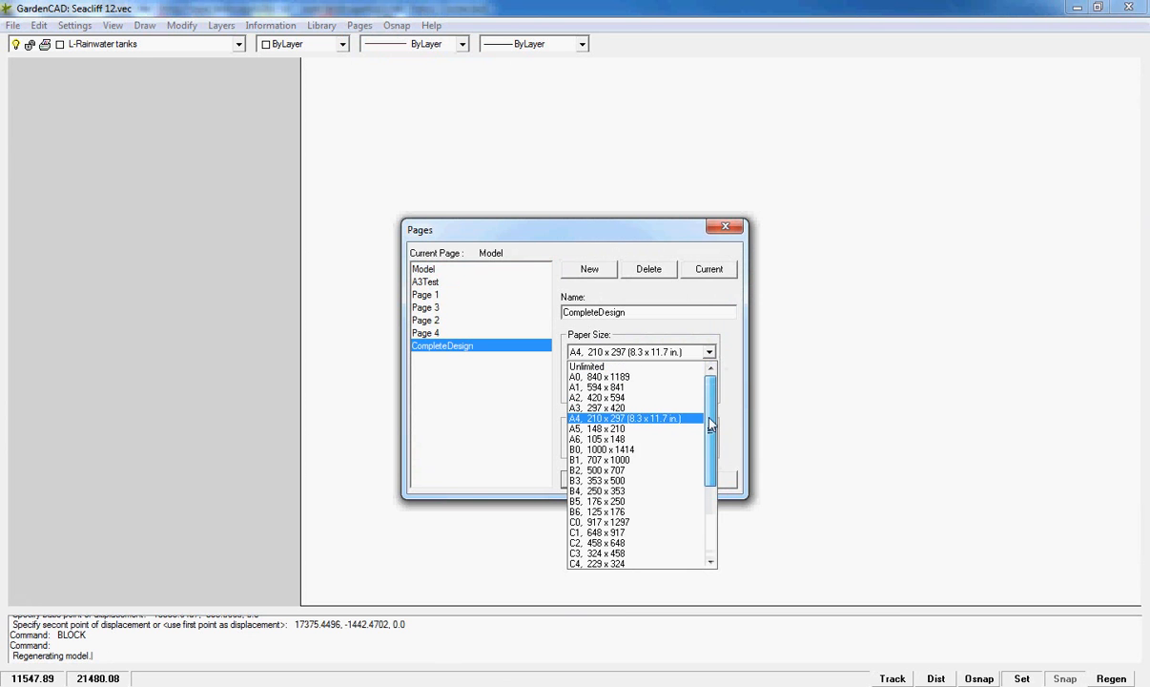
pyautogui.click(649, 399)
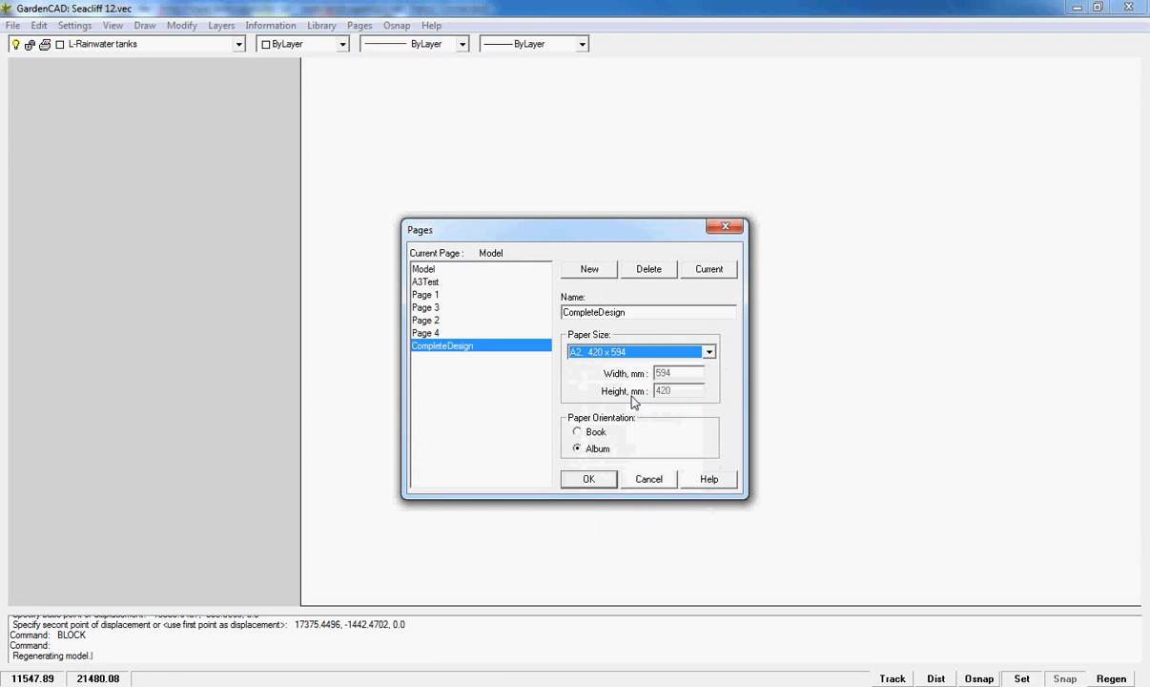
pyautogui.click(603, 477)
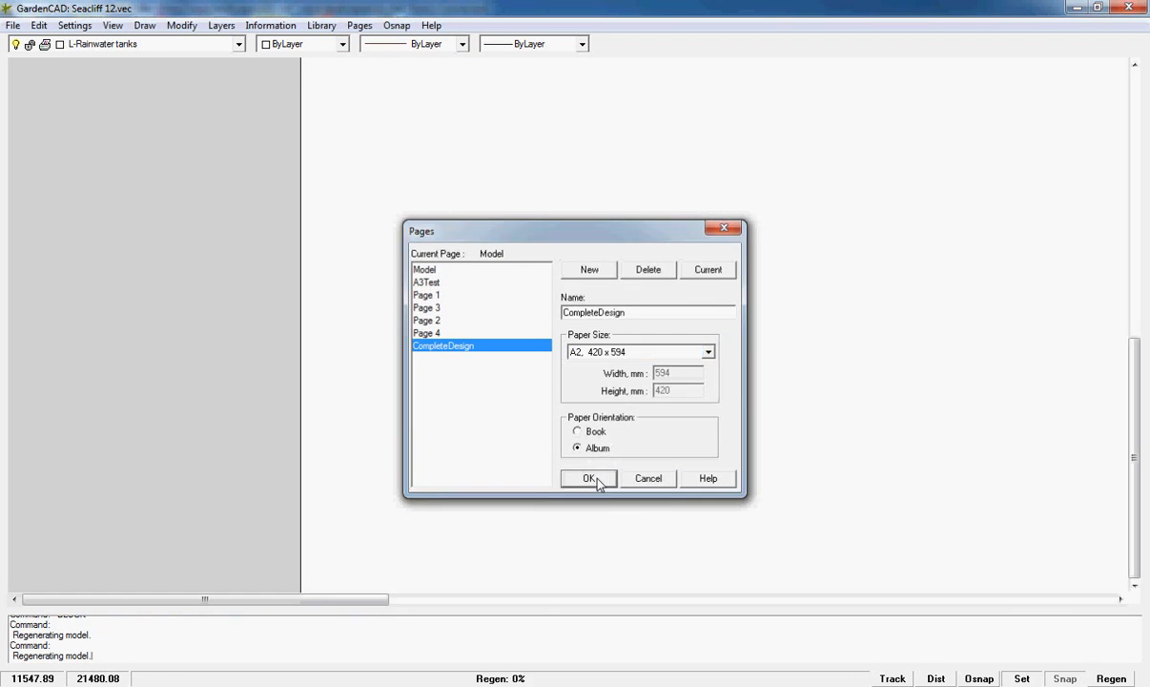
# Set up insertion of the block "all" on the page, with its scale specified on-screen.
pyautogui.rightClick(190, 312)
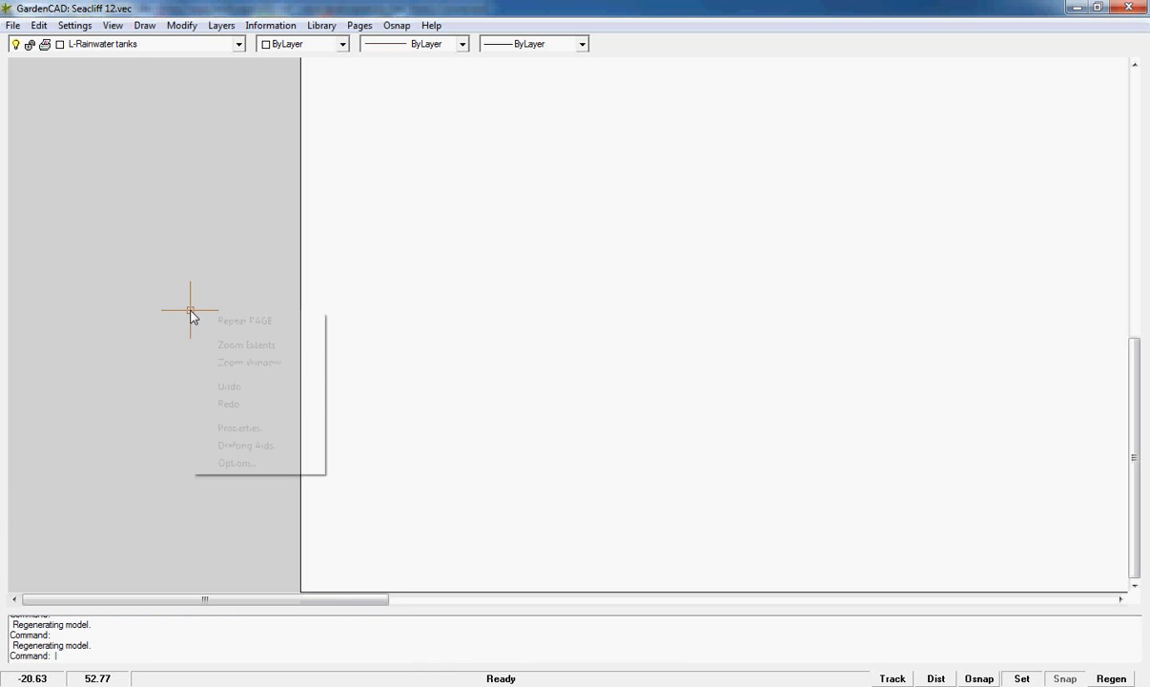
pyautogui.click(271, 348)
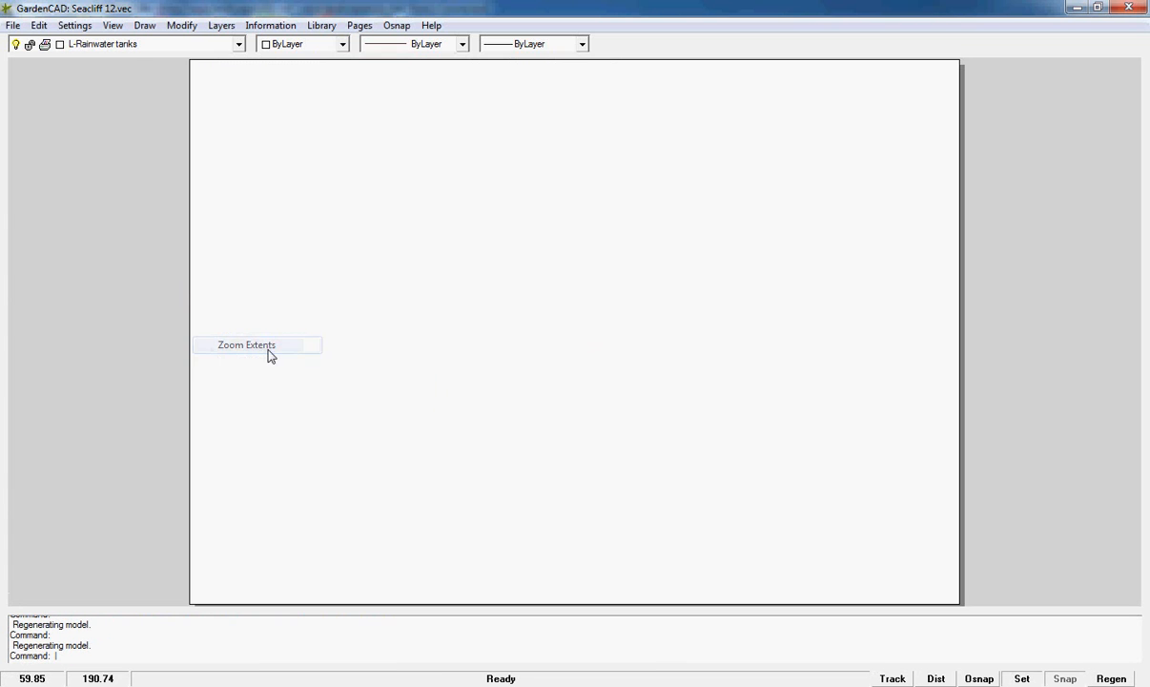
pyautogui.scroll(-2, 488, 402)
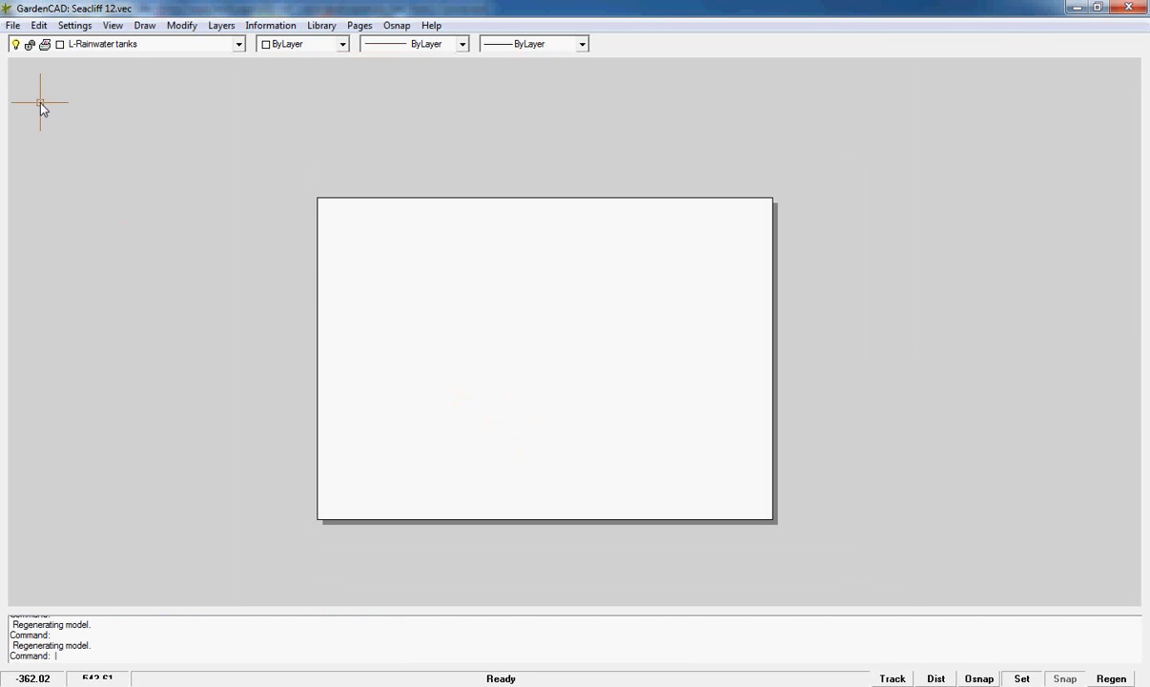
pyautogui.click(143, 26)
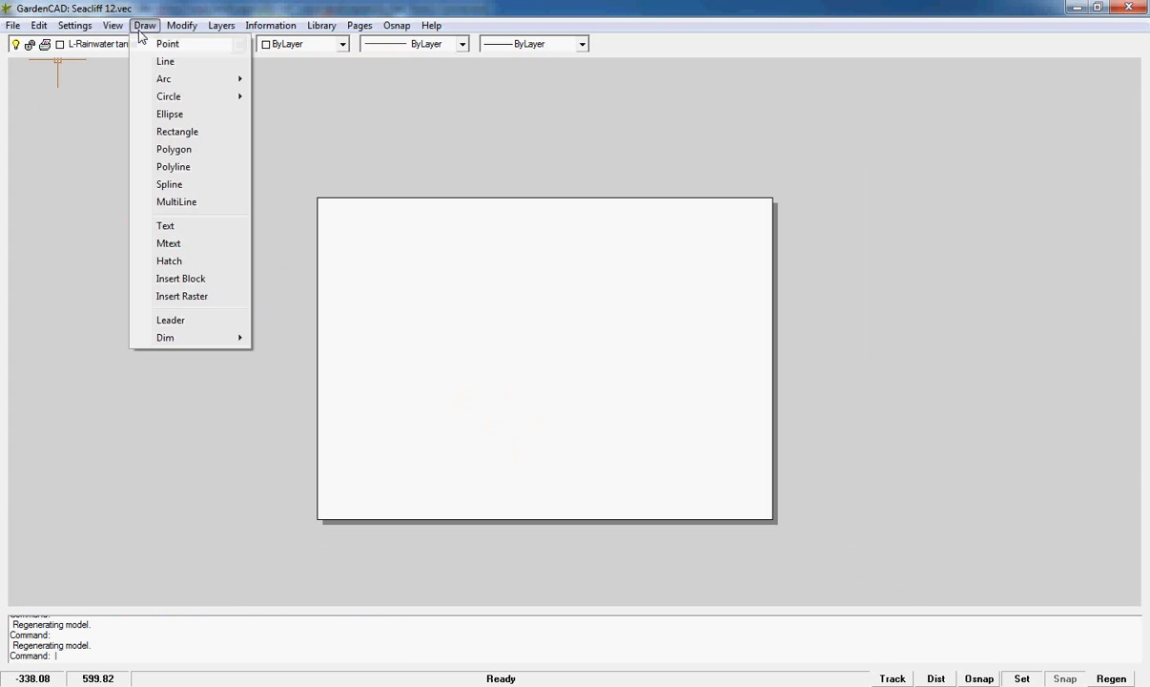
pyautogui.click(182, 278)
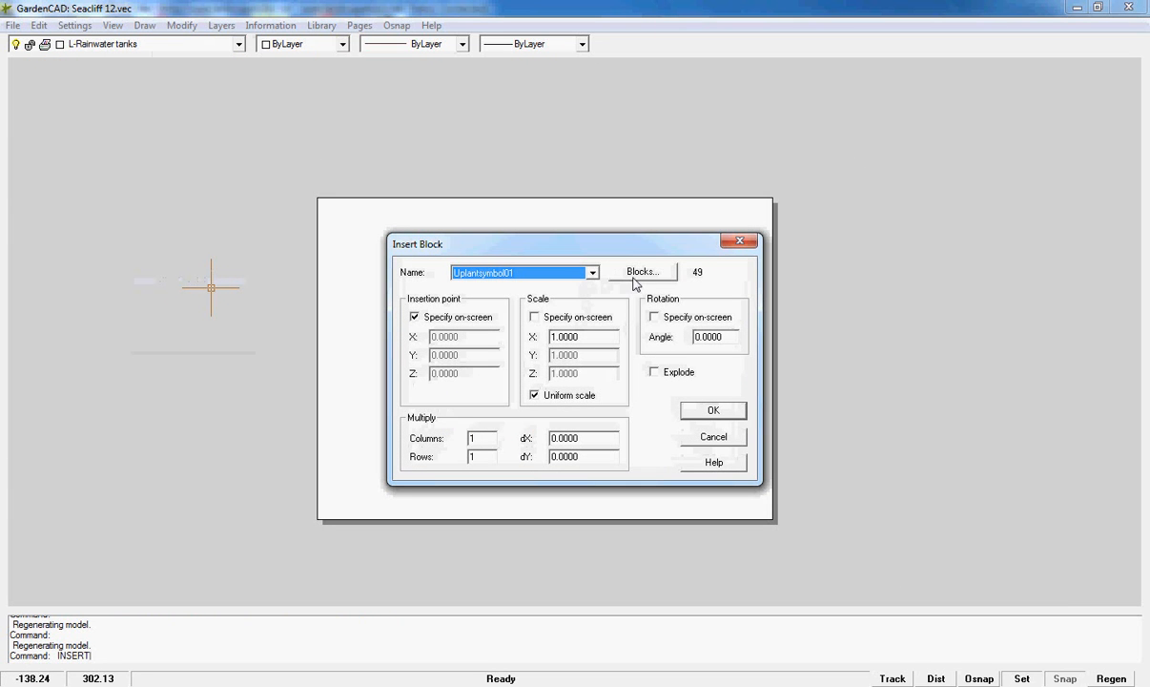
pyautogui.click(592, 273)
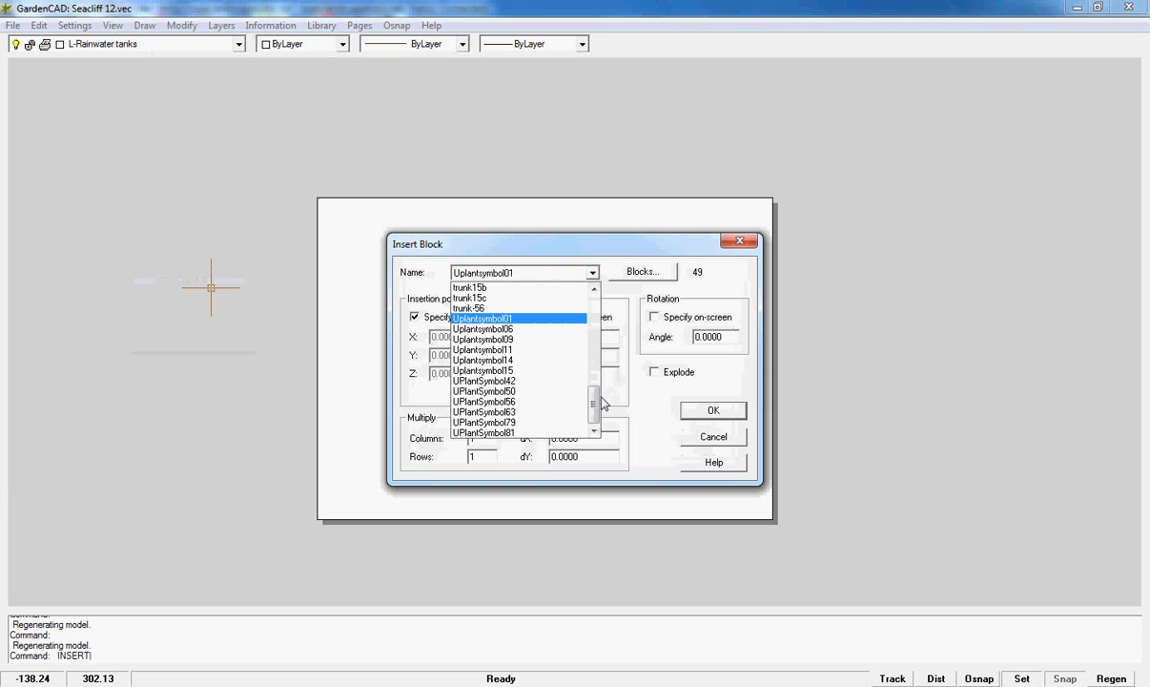
pyautogui.moveTo(599, 399); pyautogui.dragTo(597, 303)
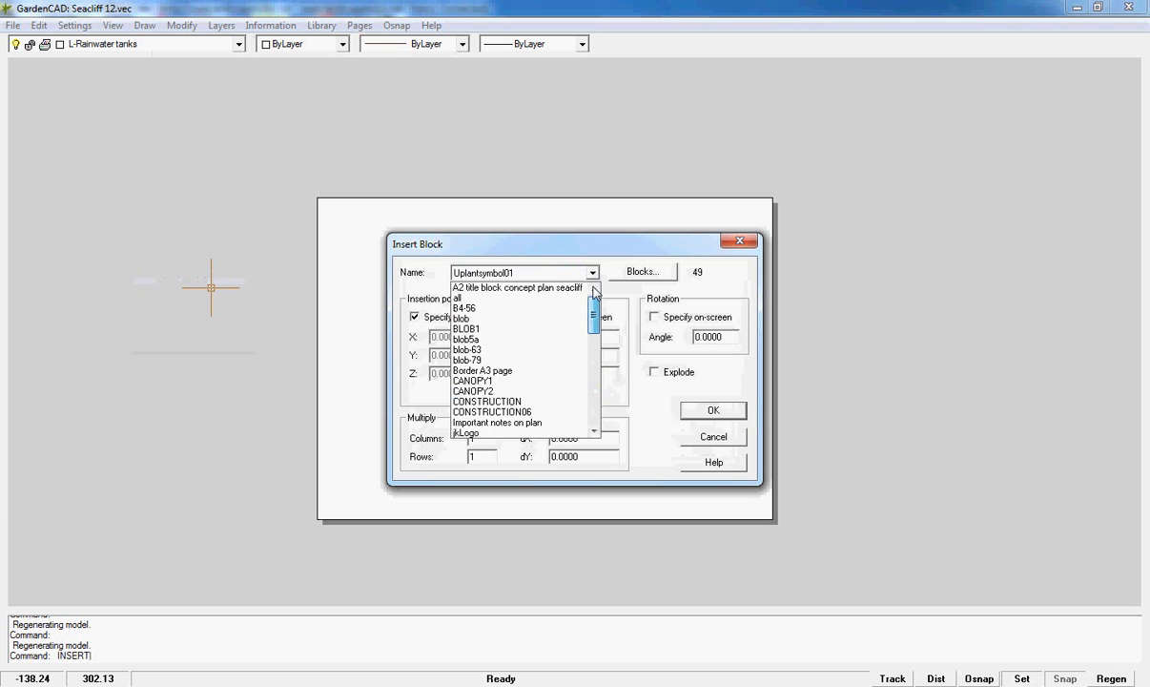
pyautogui.click(483, 300)
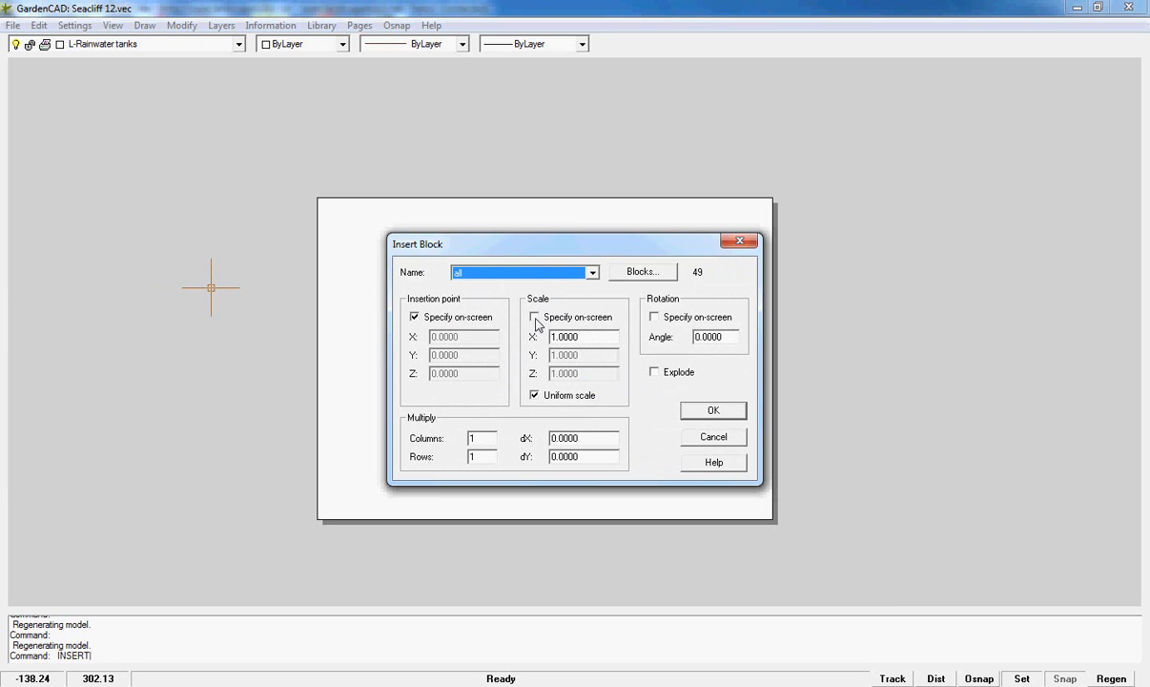
pyautogui.click(535, 318)
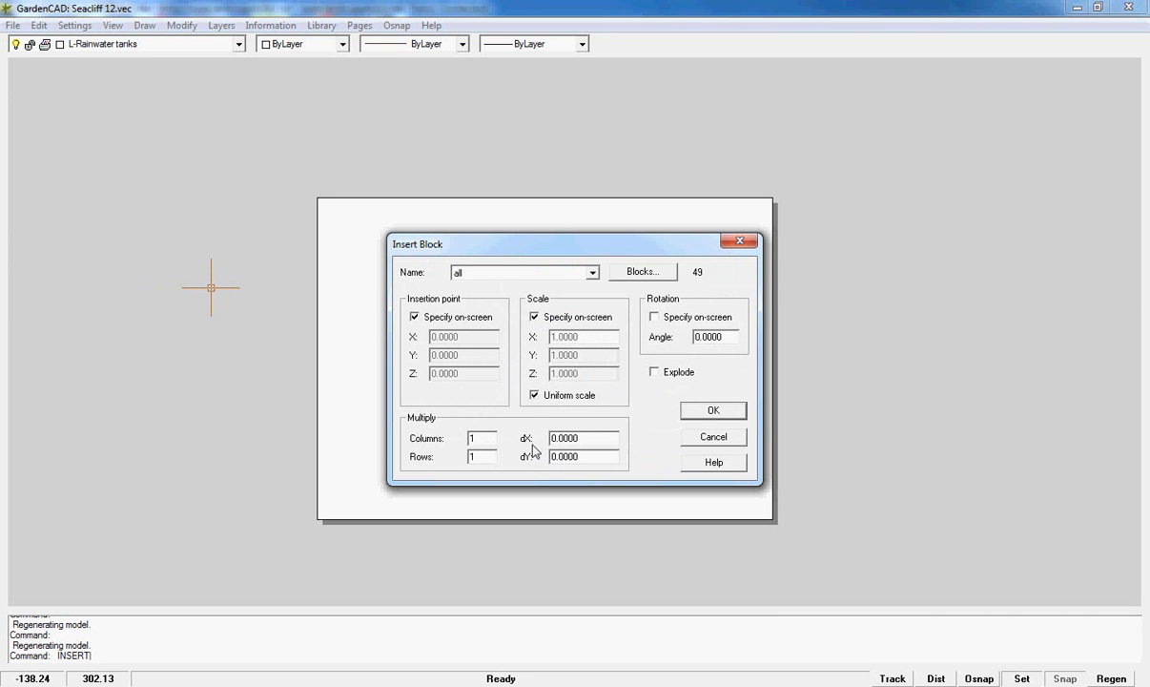
pyautogui.click(713, 413)
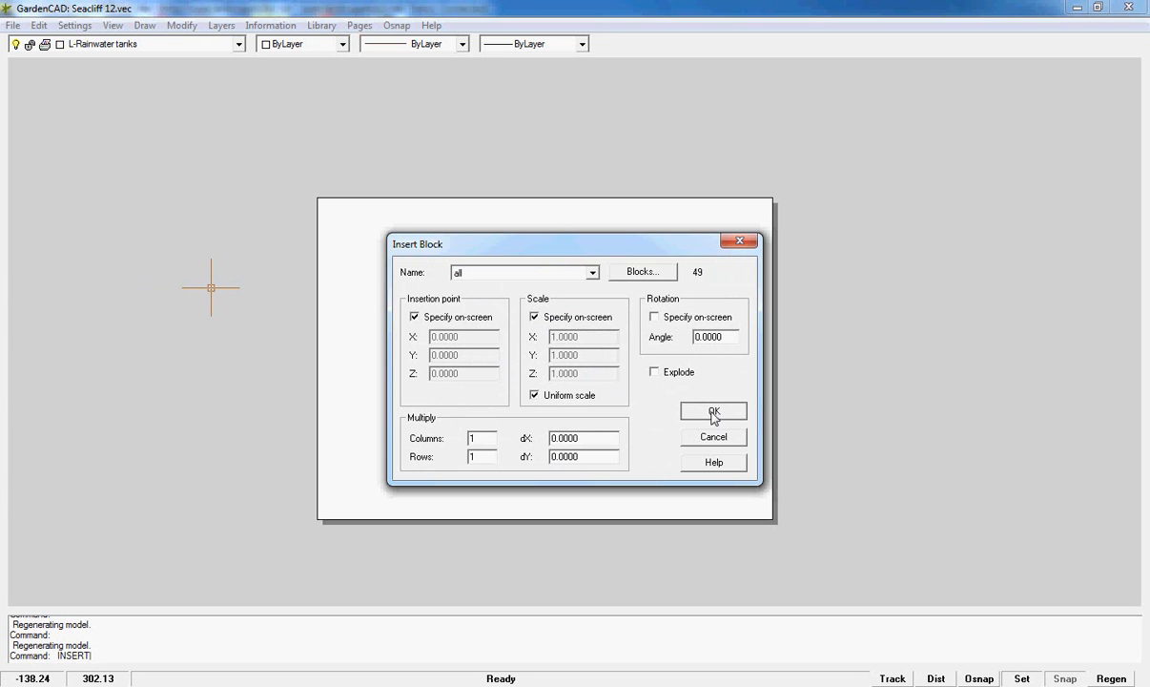
pyautogui.click(714, 412)
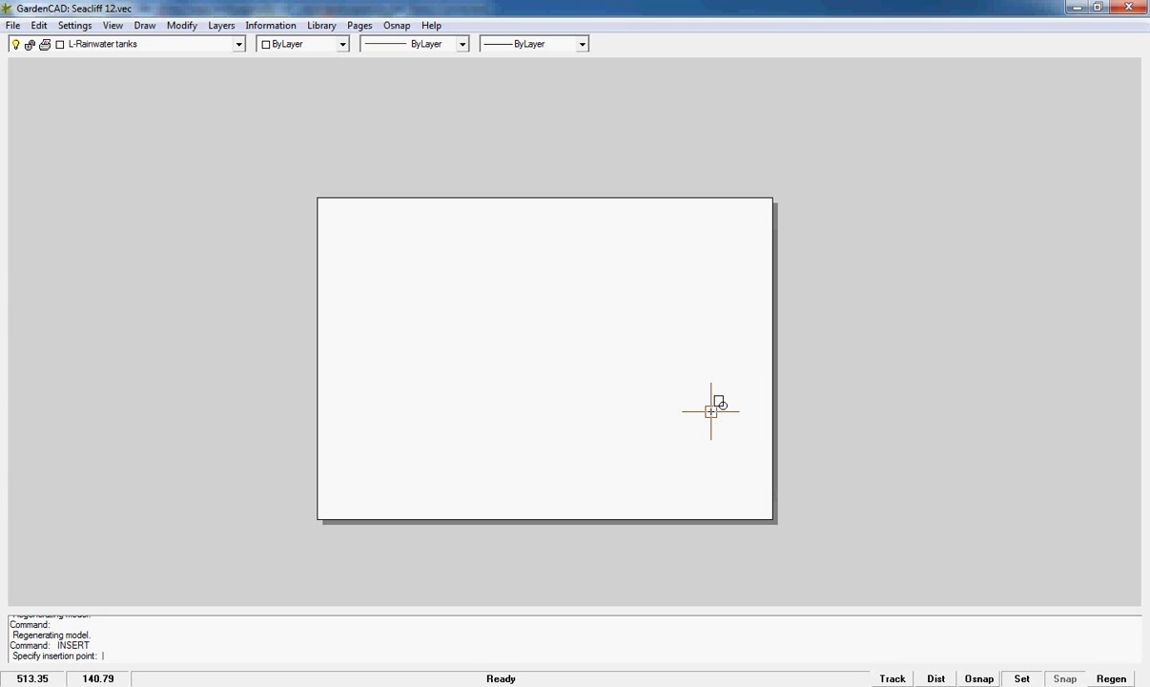
# Place the block just inside the page's lower-left corner with a scale factor of 0.01.
pyautogui.click(328, 512)
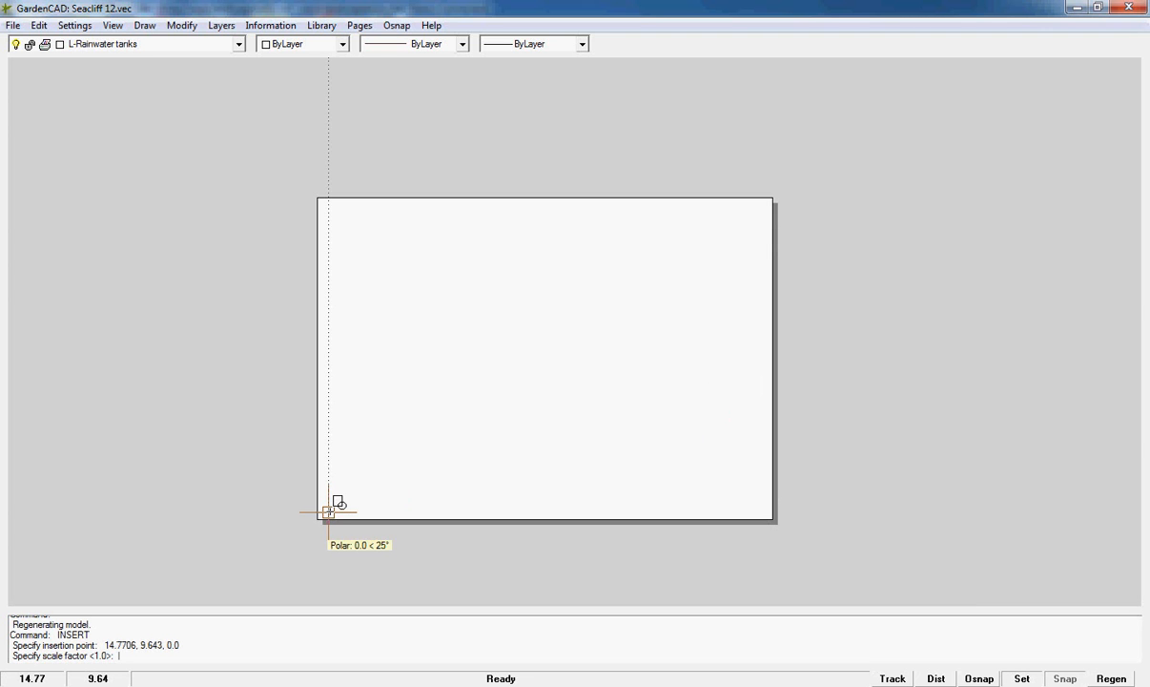
pyautogui.write('0.01')
pyautogui.press('Return')
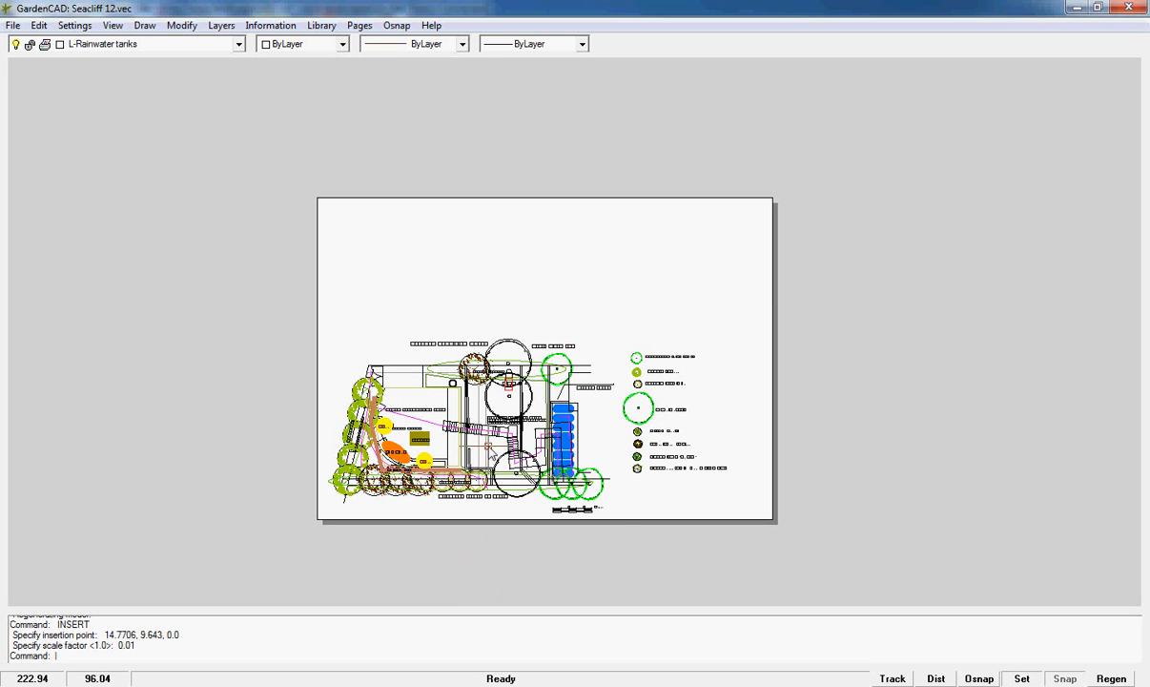
# Move the inserted plan block about 34 mm right and 94 mm up, to the middle of the page.
pyautogui.click(504, 460)
pyautogui.rightClick(504, 459)
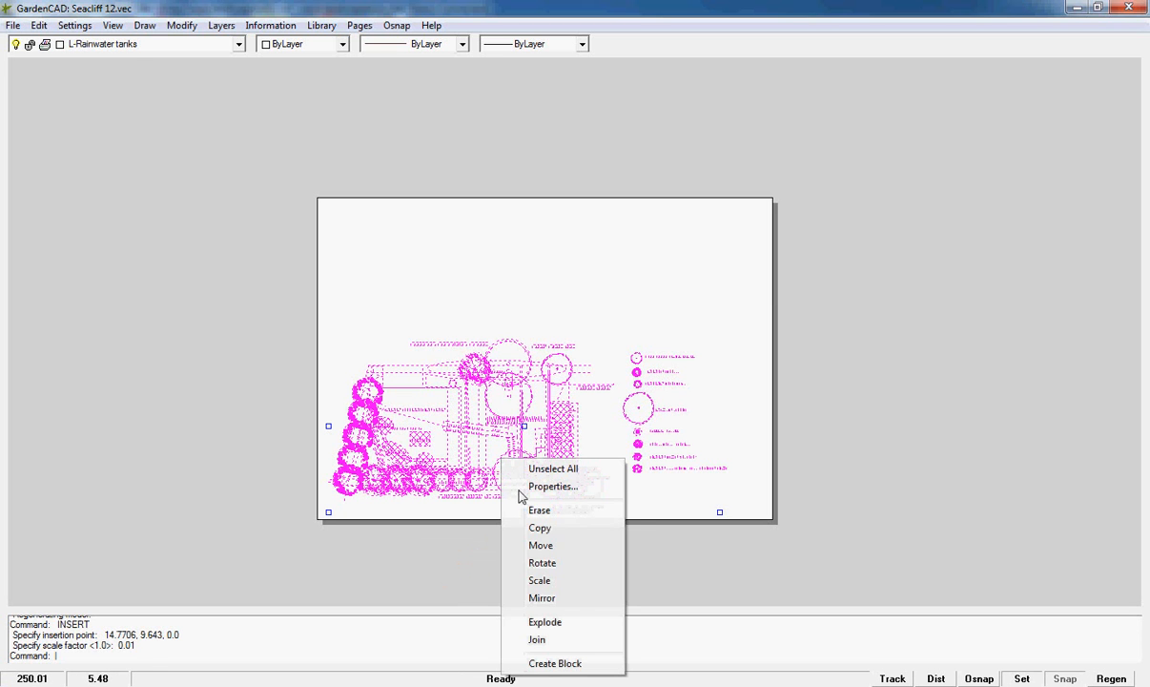
pyautogui.click(539, 546)
pyautogui.click(513, 442)
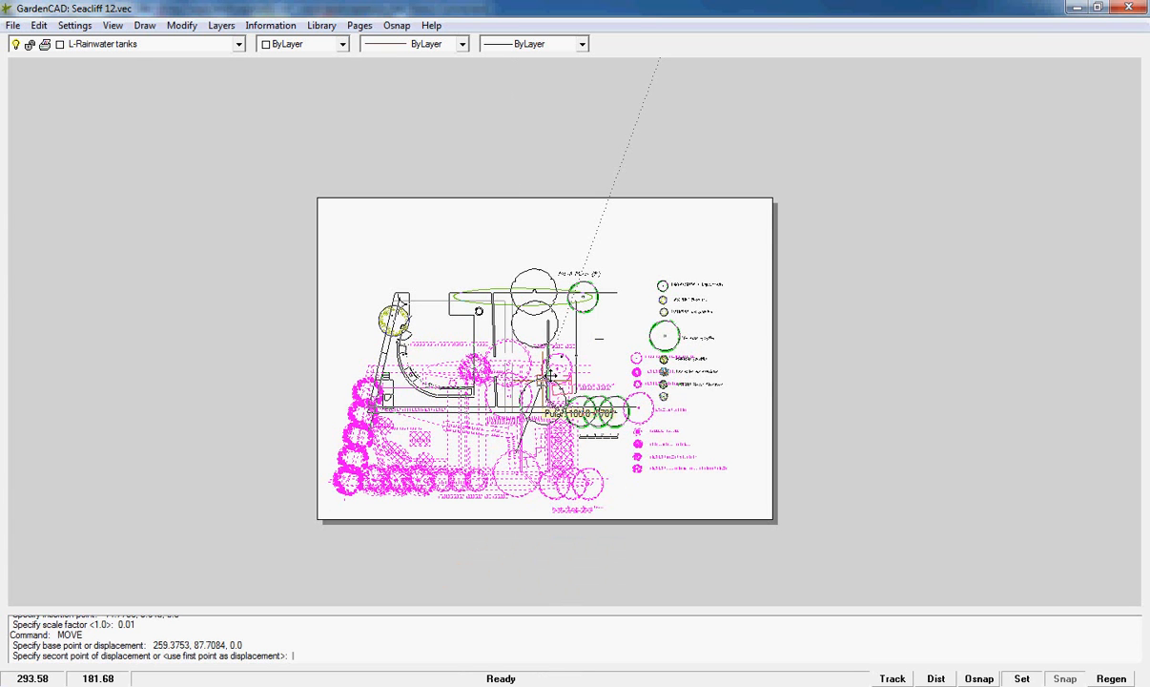
pyautogui.click(550, 374)
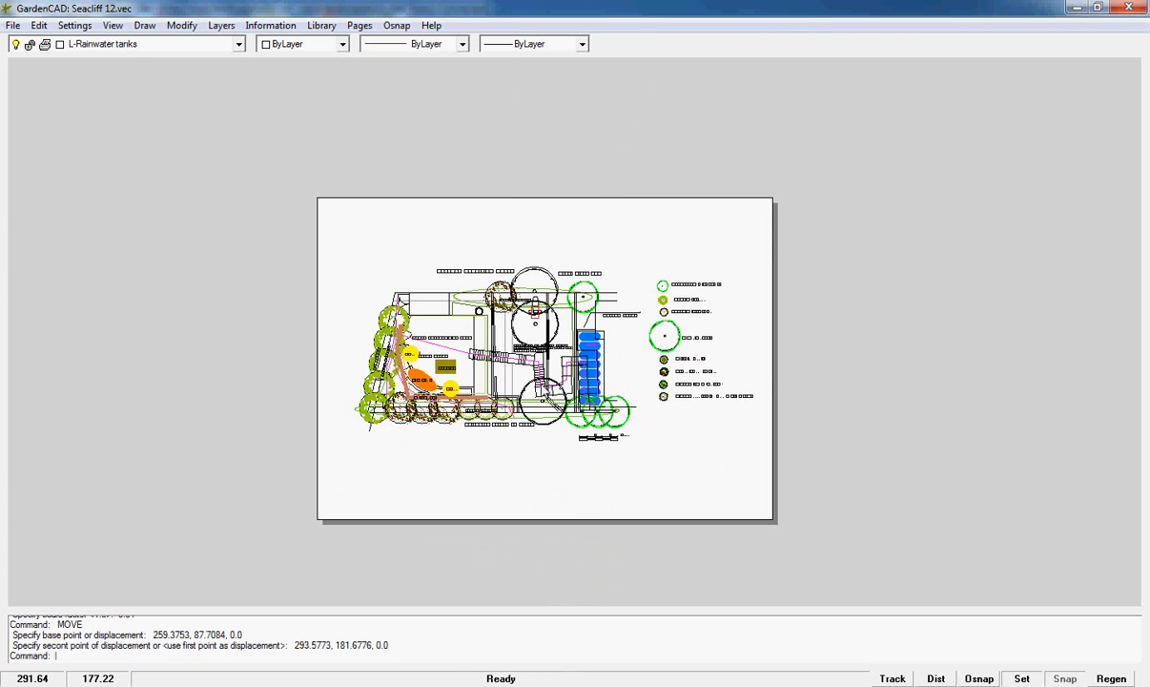
# Inspect the placed plan on the full page and its scale bar up close.
pyautogui.rightClick(108, 231)
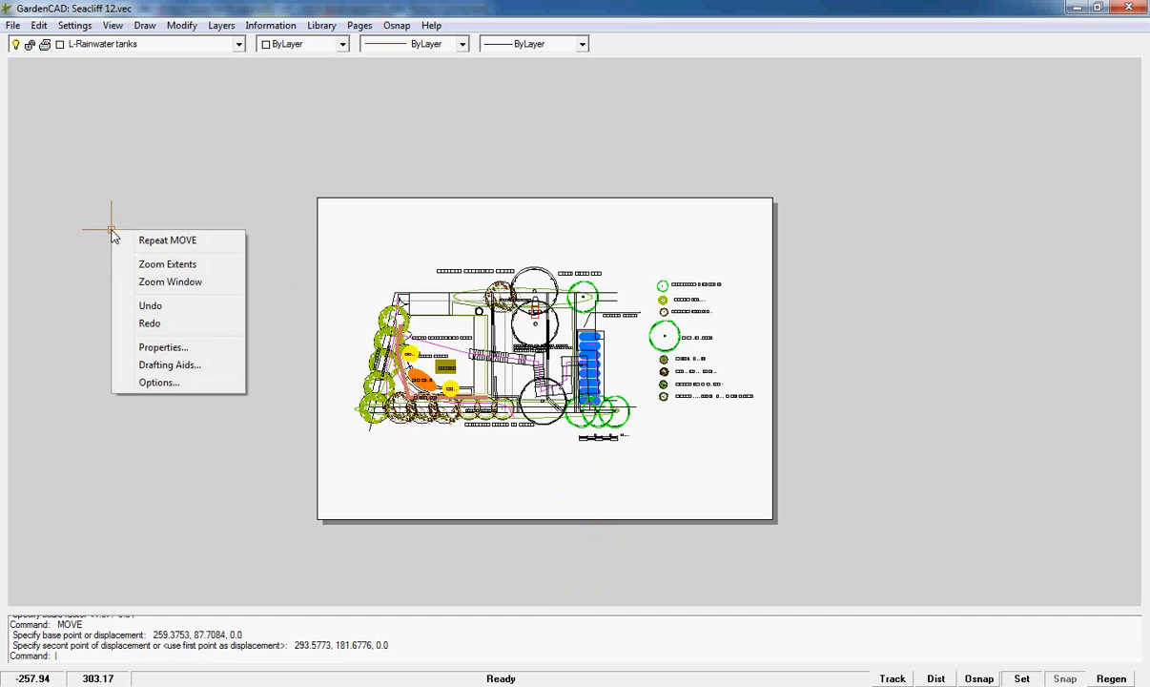
pyautogui.click(170, 263)
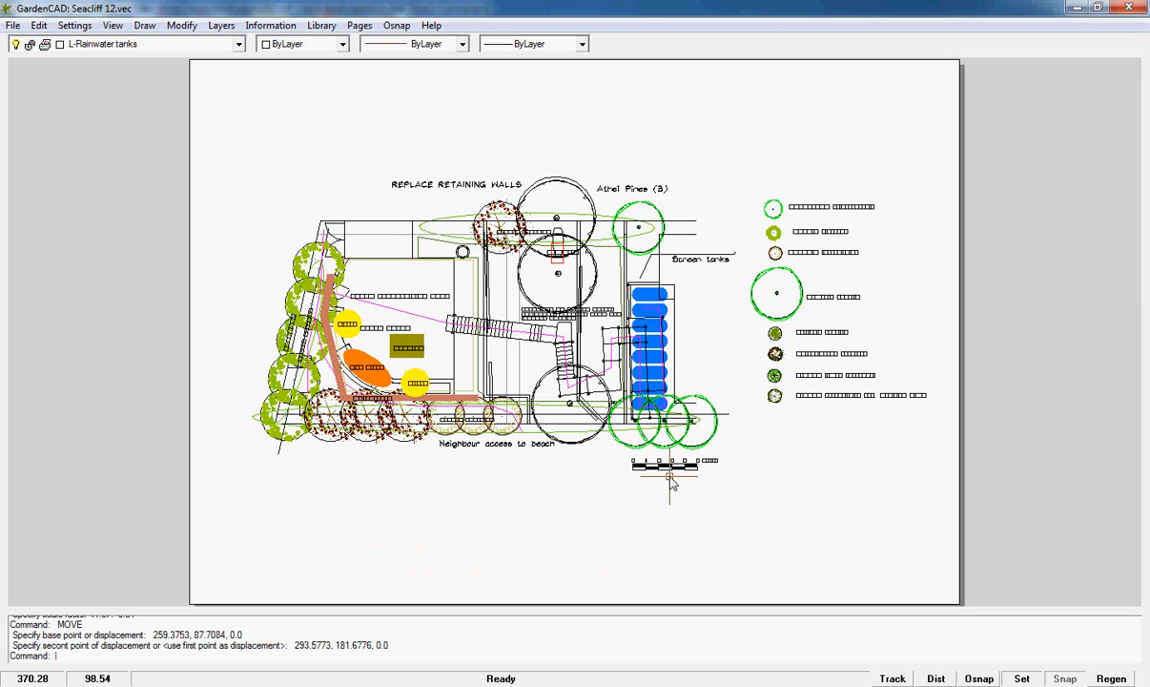
pyautogui.scroll(5, 670, 484)
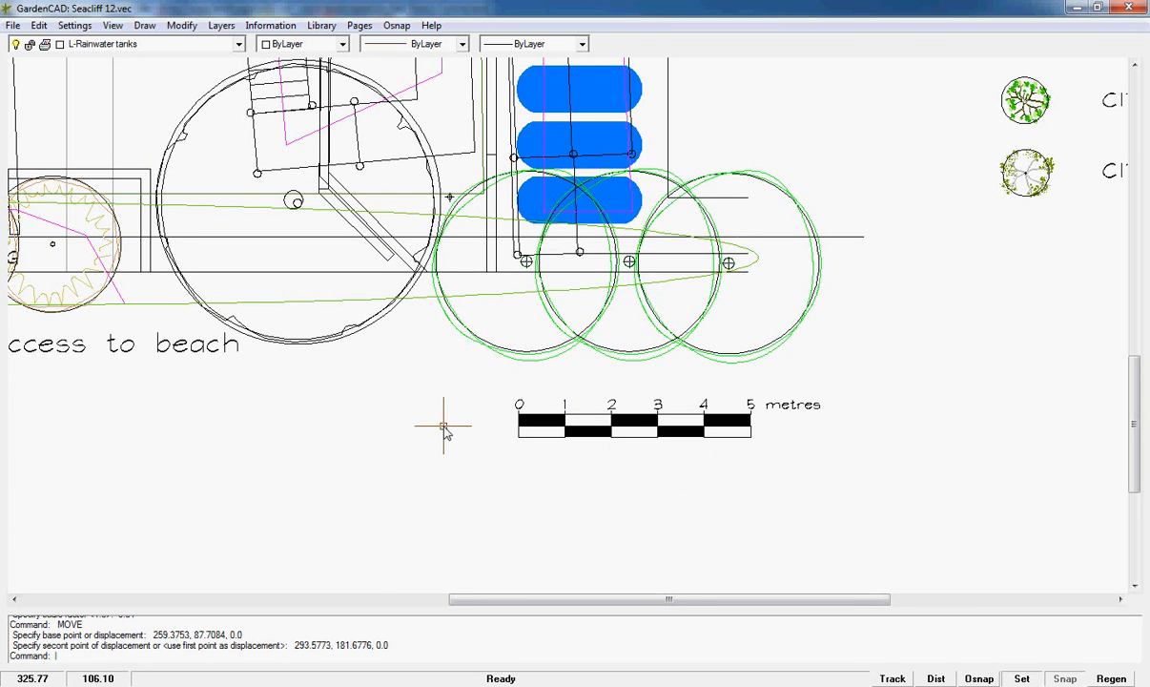
pyautogui.scroll(-2, 445, 429)
pyautogui.scroll(-1, 446, 432)
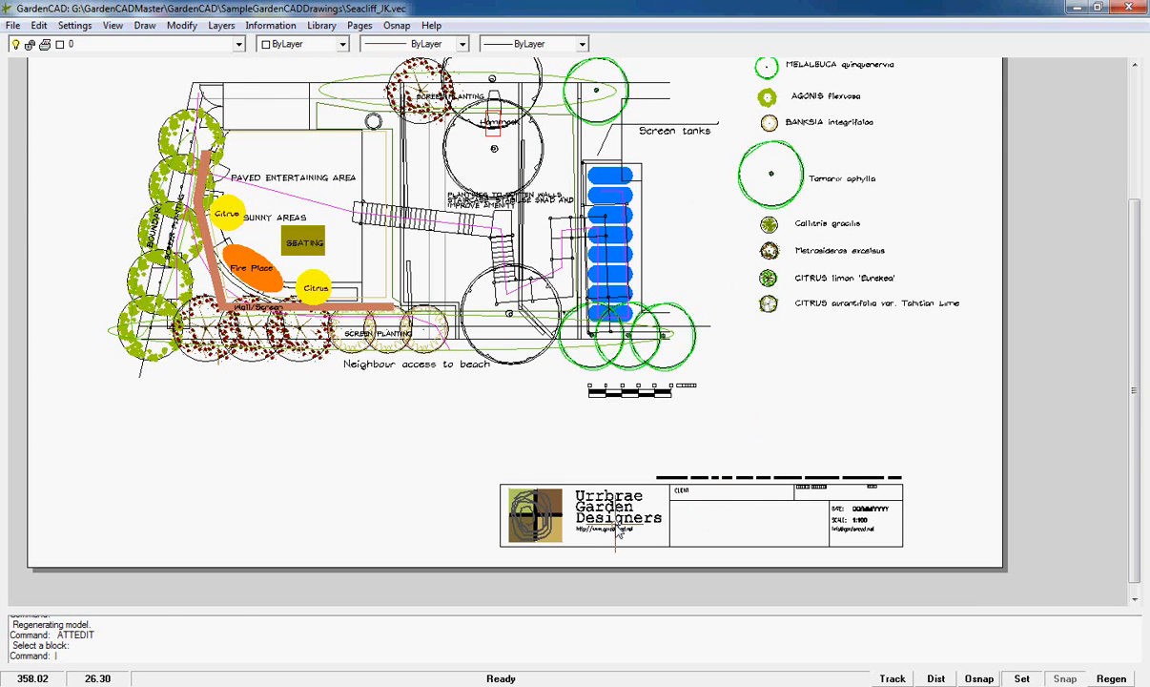
# Review the SCALE attribute of the Urrbrae Garden Designers title block in the block attribute editor and accept its settings.
pyautogui.scroll(2, 609, 527)
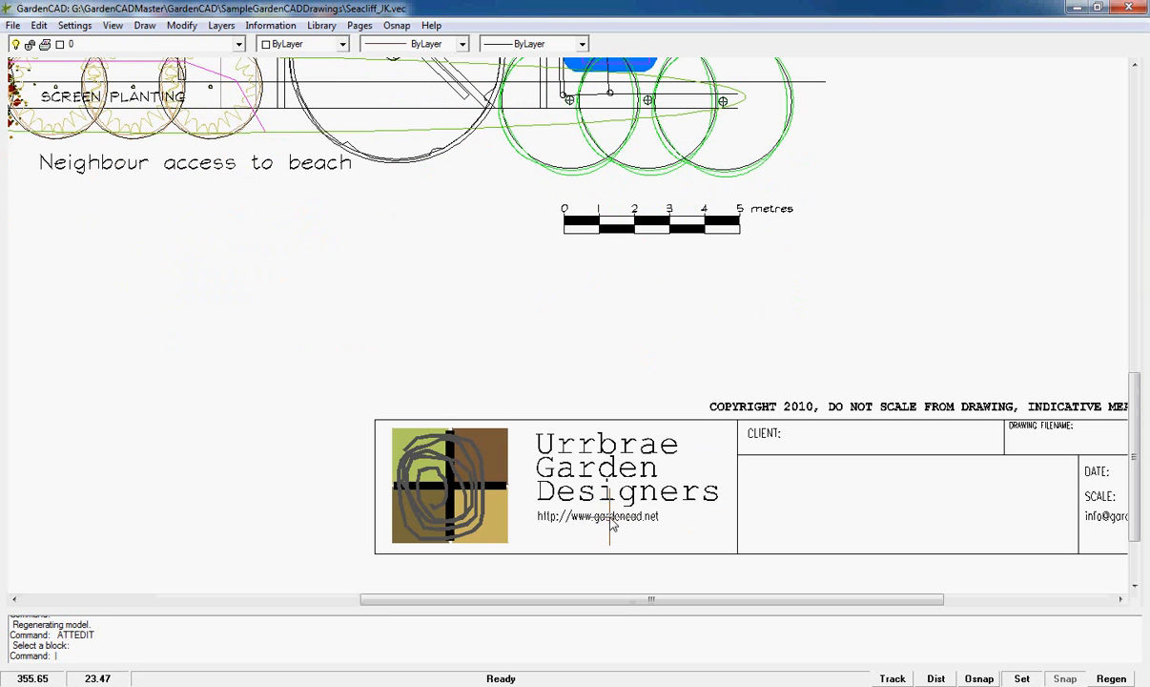
pyautogui.scroll(-3, 611, 524)
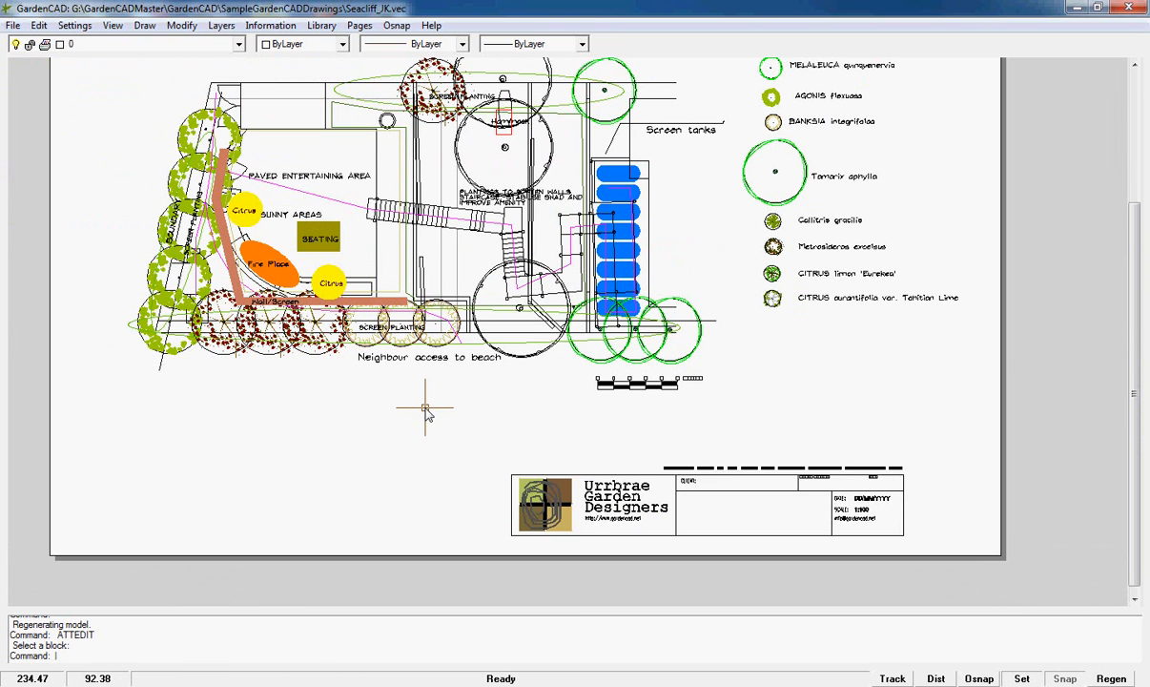
pyautogui.click(39, 26)
pyautogui.moveTo(74, 26)
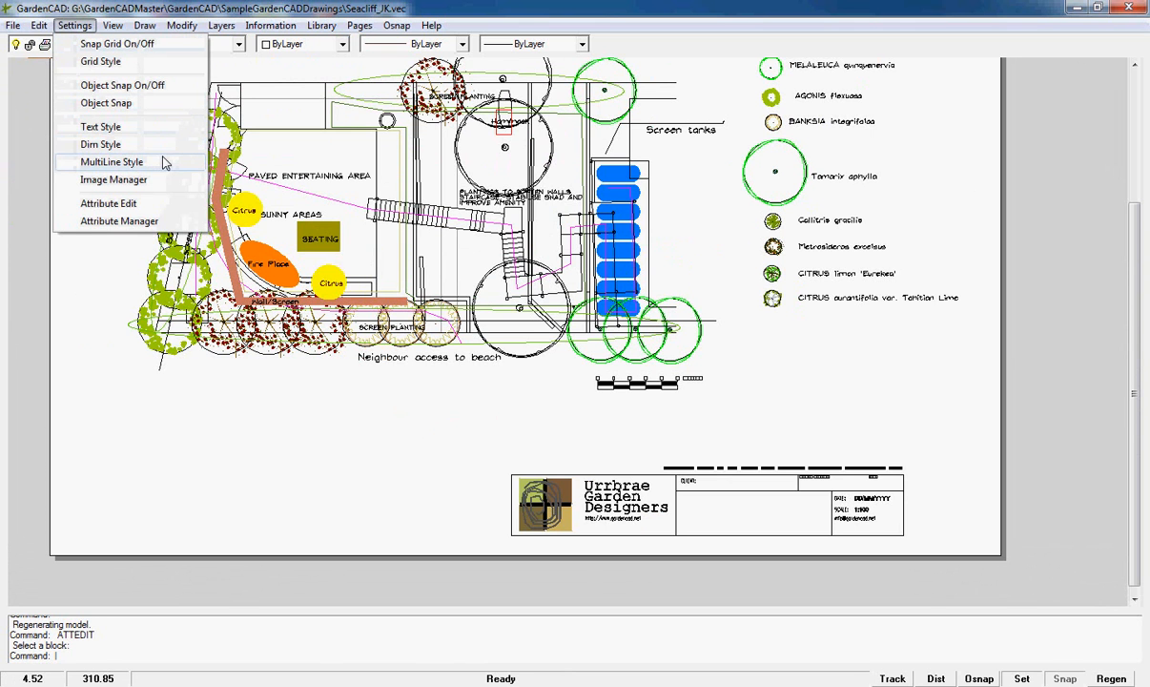
pyautogui.click(106, 203)
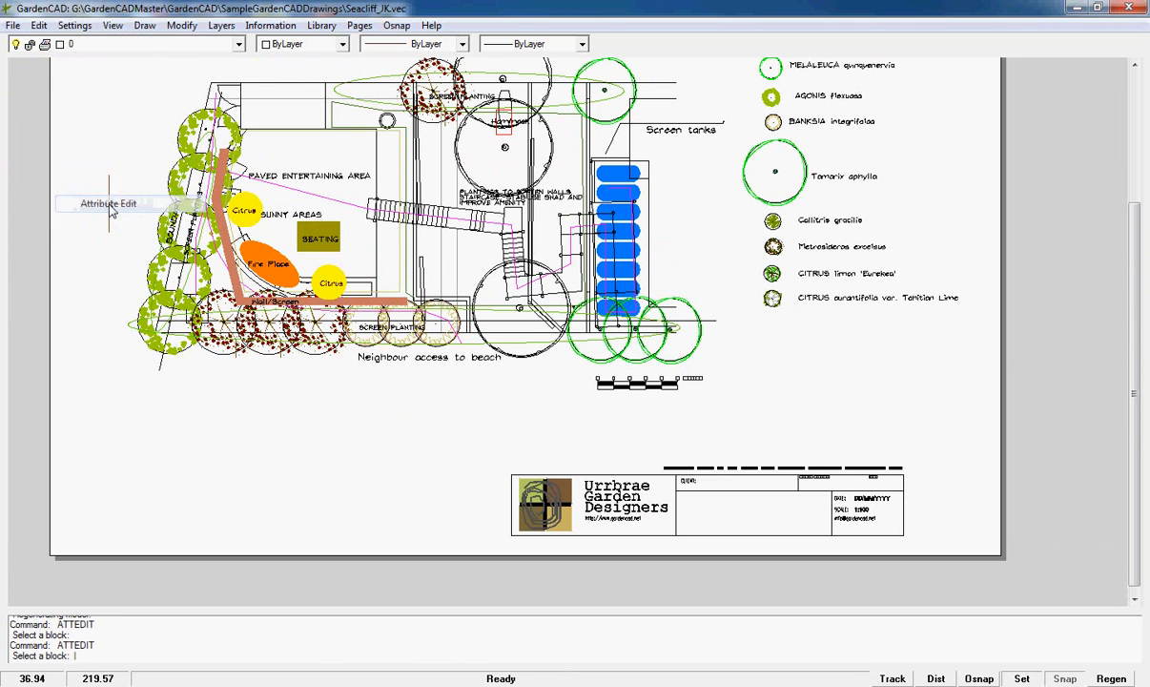
pyautogui.click(611, 481)
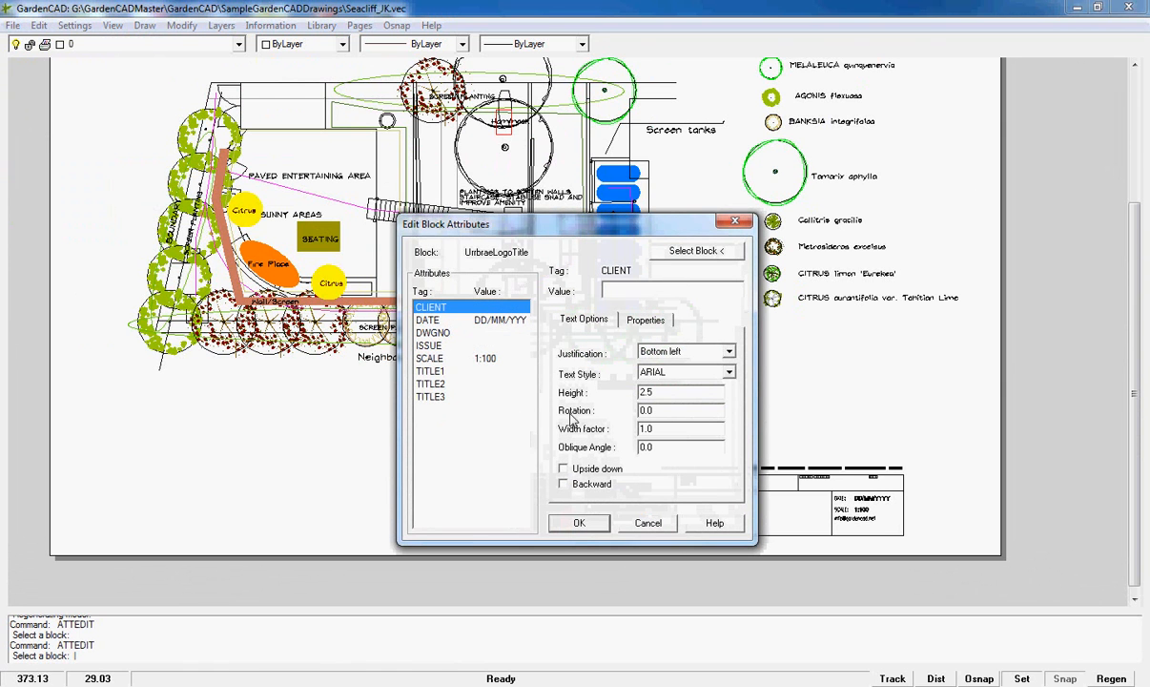
pyautogui.click(426, 357)
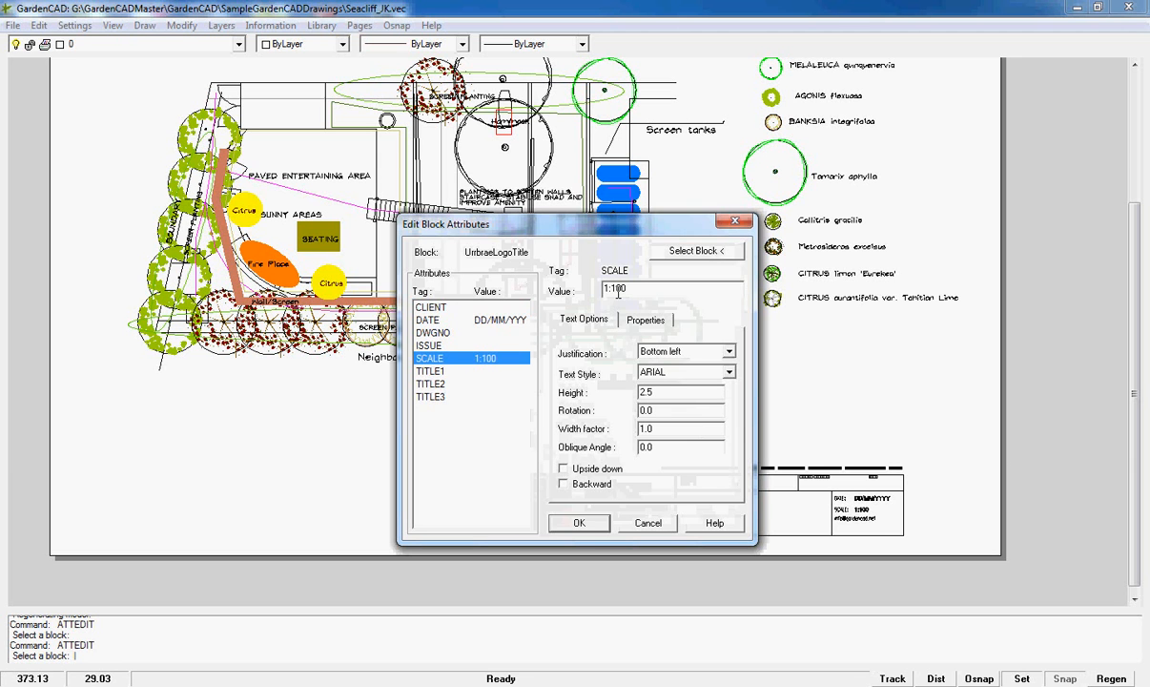
pyautogui.click(581, 523)
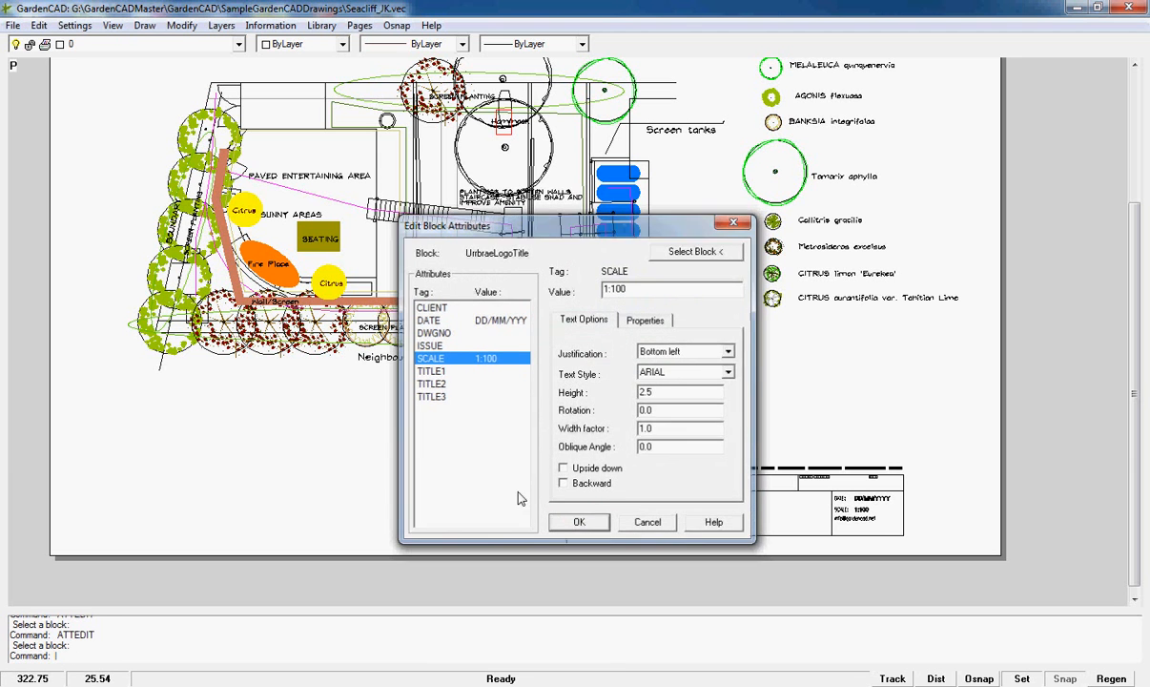